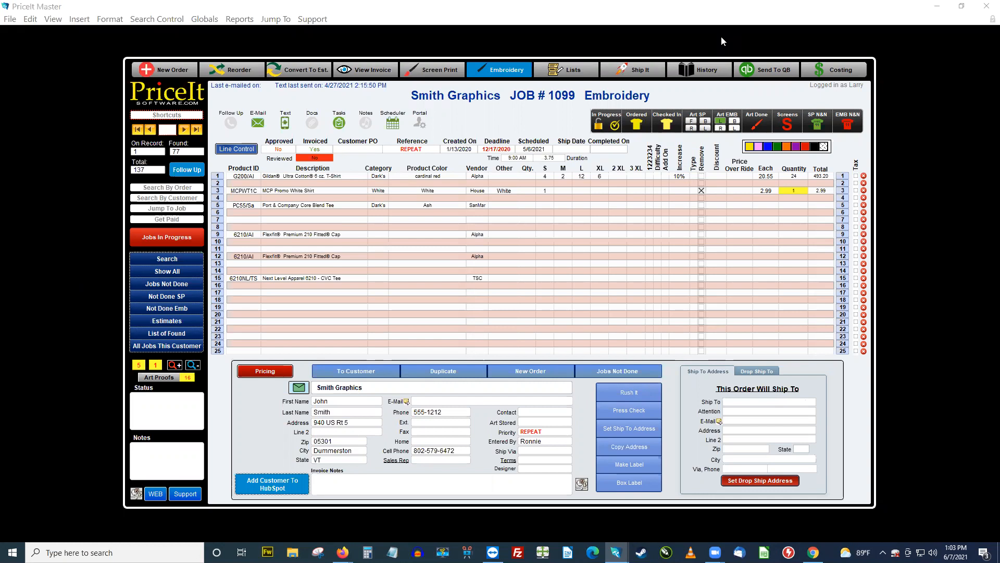
Step: Create a new screen print estimate
left_click(176, 72)
left_click(524, 342)
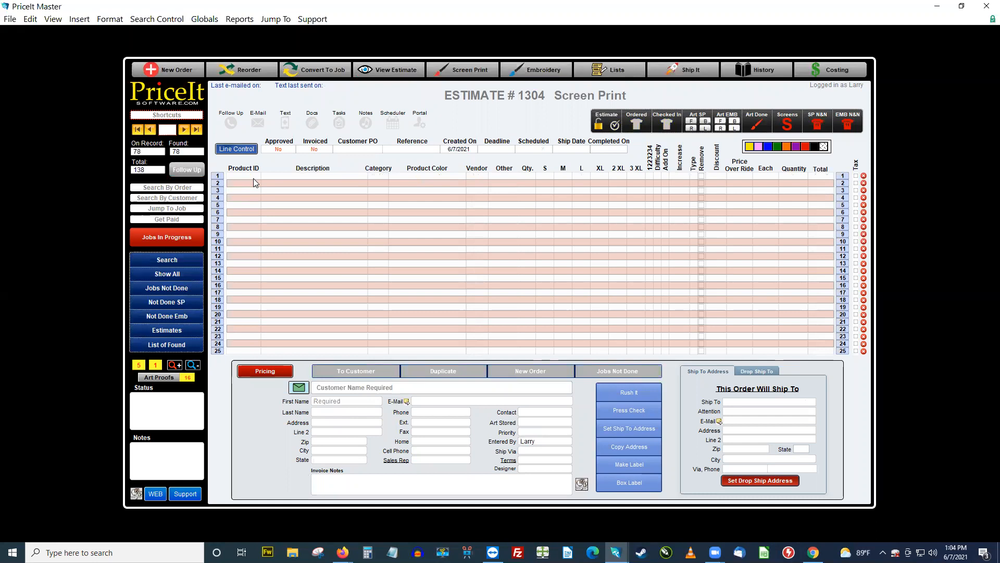
Step: Add a new product record in Product Setup with CS as the vendor
left_click(159, 115)
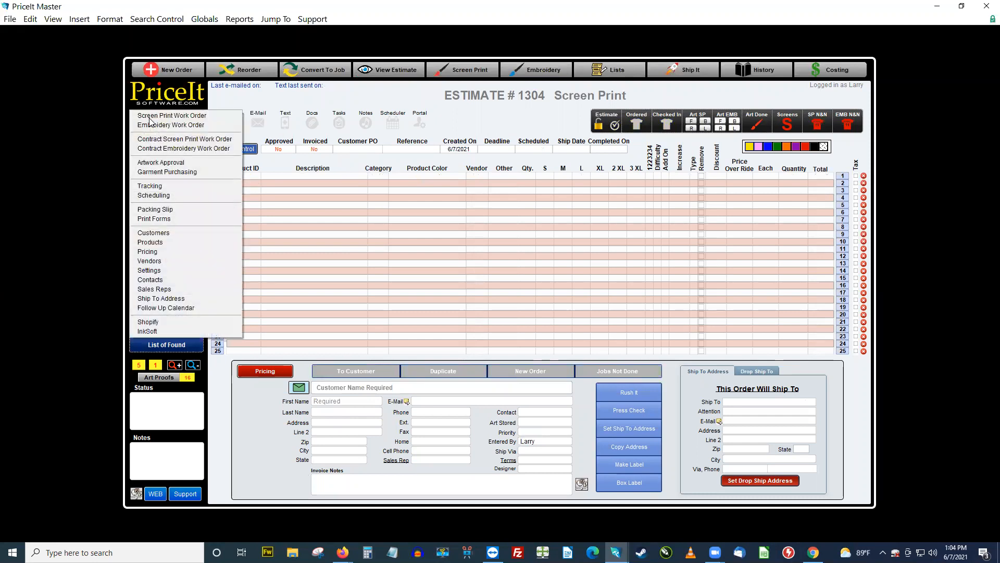
left_click(184, 242)
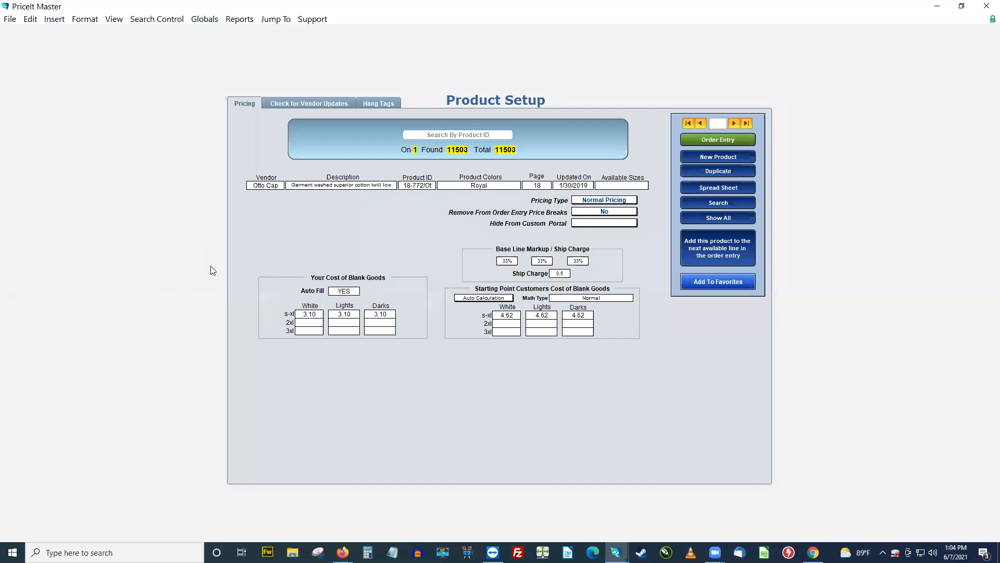
left_click(716, 160)
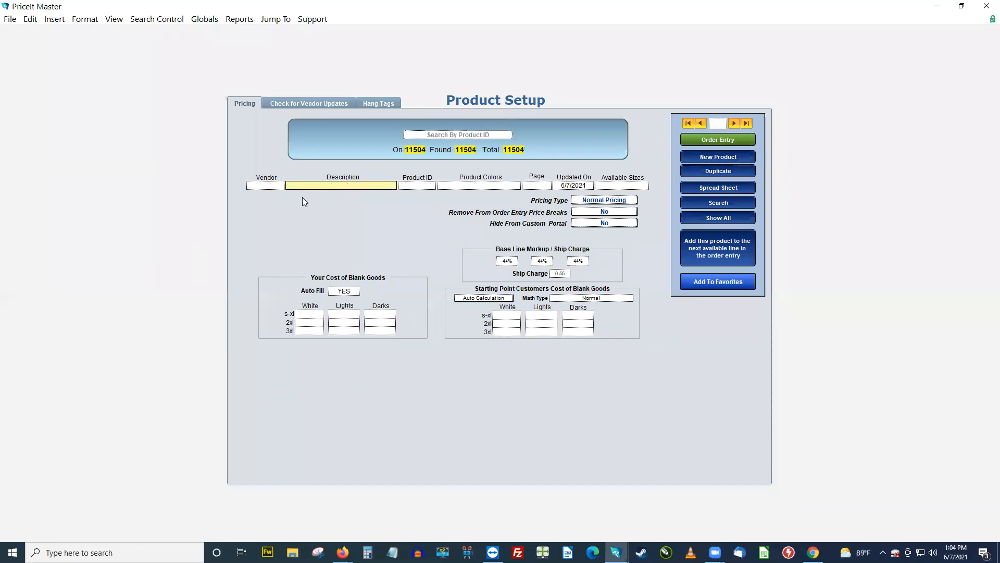
left_click(263, 186)
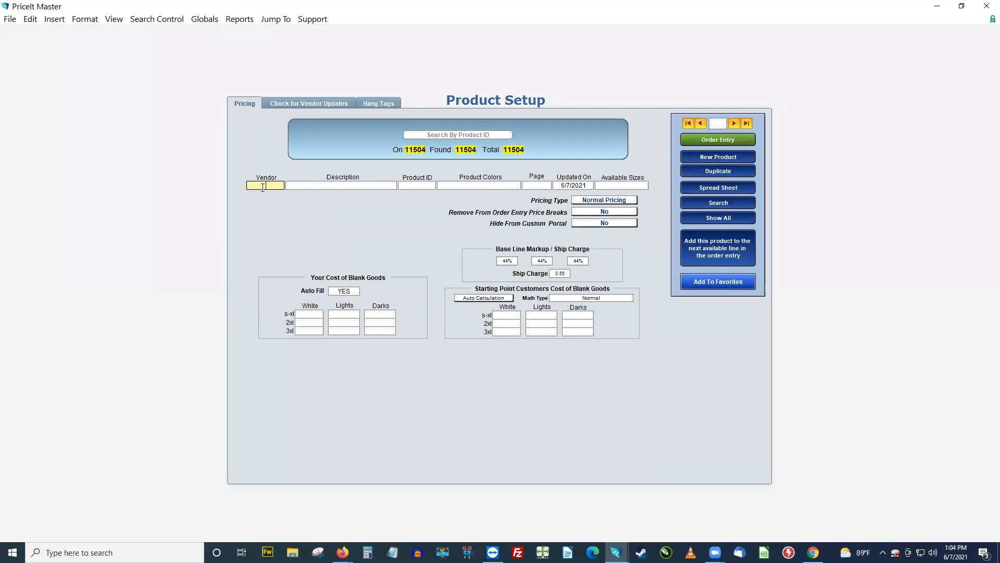
type("CS")
Step: Describe the new product as "Customer Supplied Goods" and set its product ID to CS1
left_click(347, 185)
type("Customer Supplied")
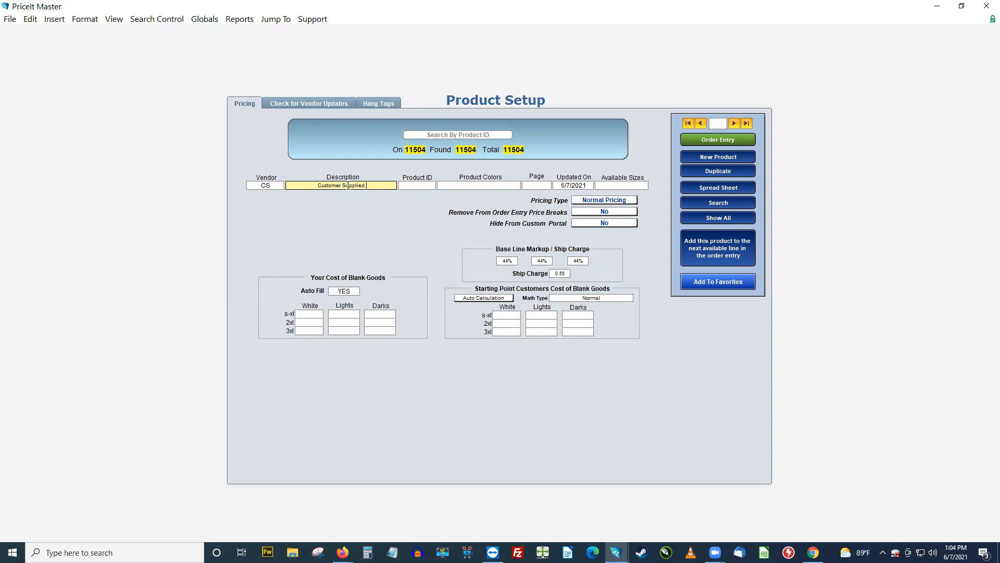
type(" Goods")
left_click(427, 186)
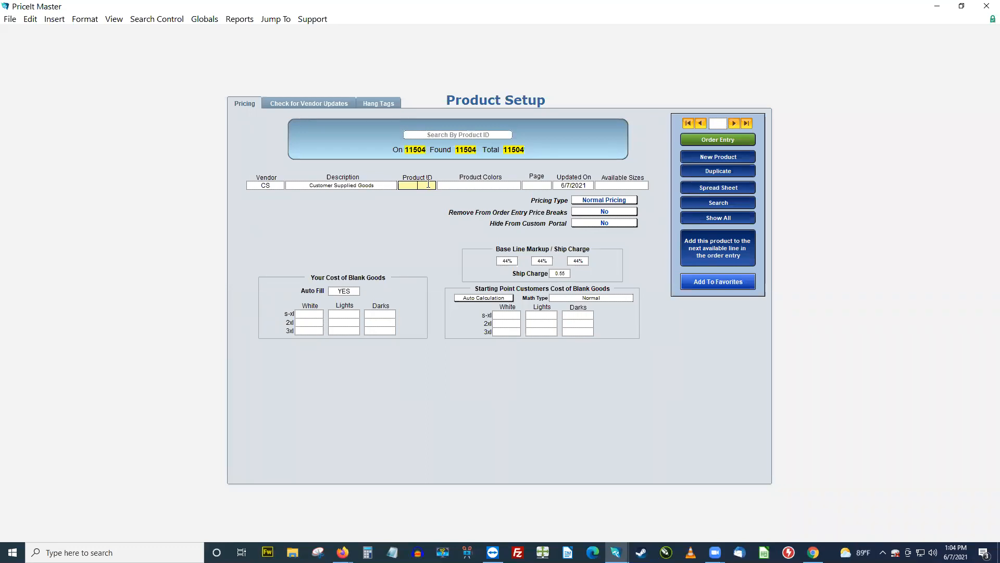
type("CS")
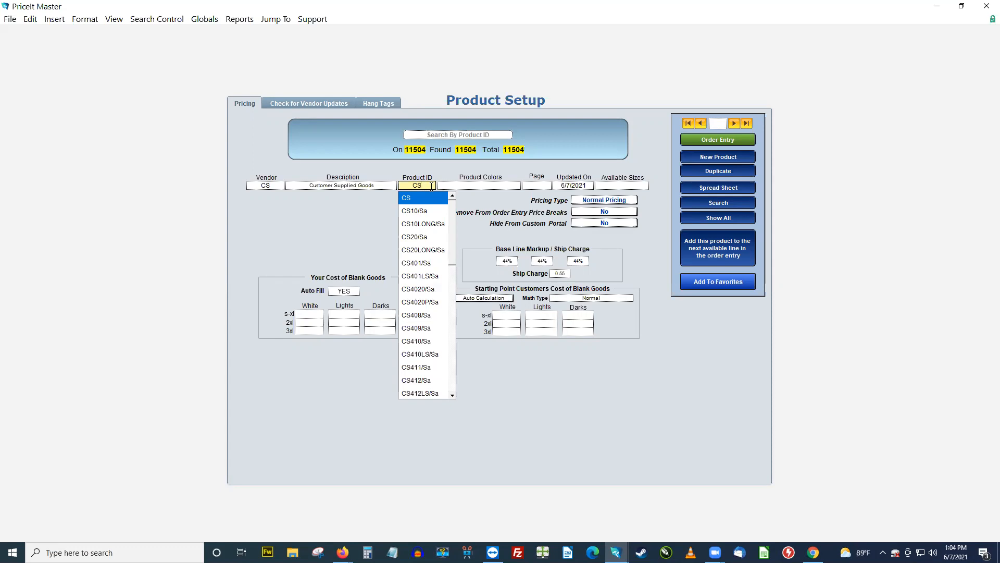
type("10/Sa")
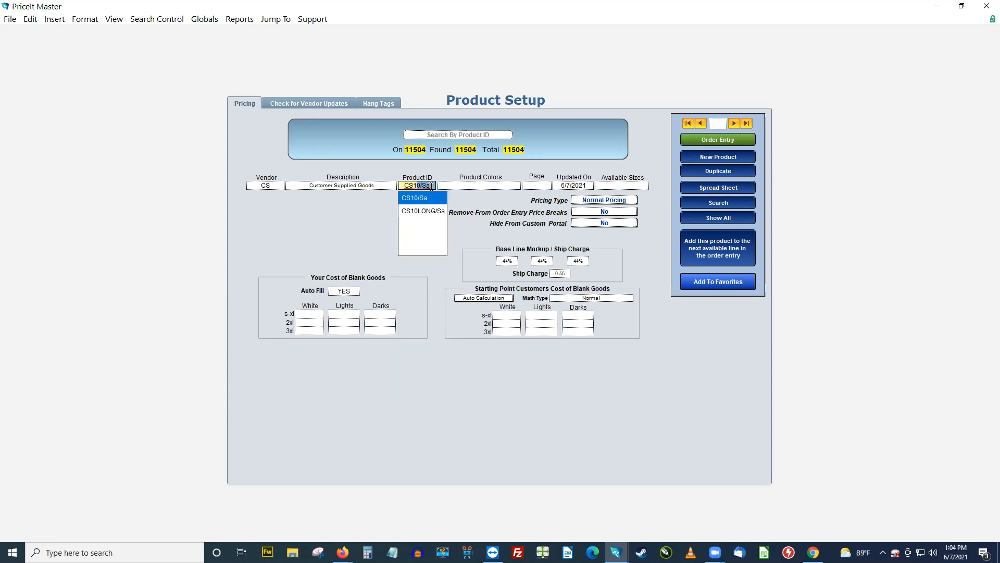
left_click(490, 209)
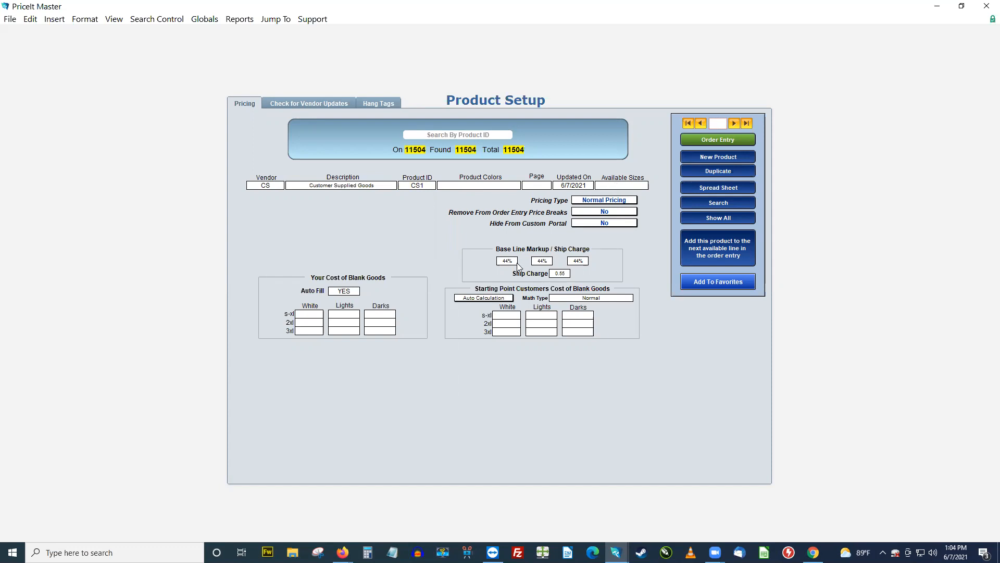
left_click(314, 315)
left_click(314, 322)
left_click(346, 315)
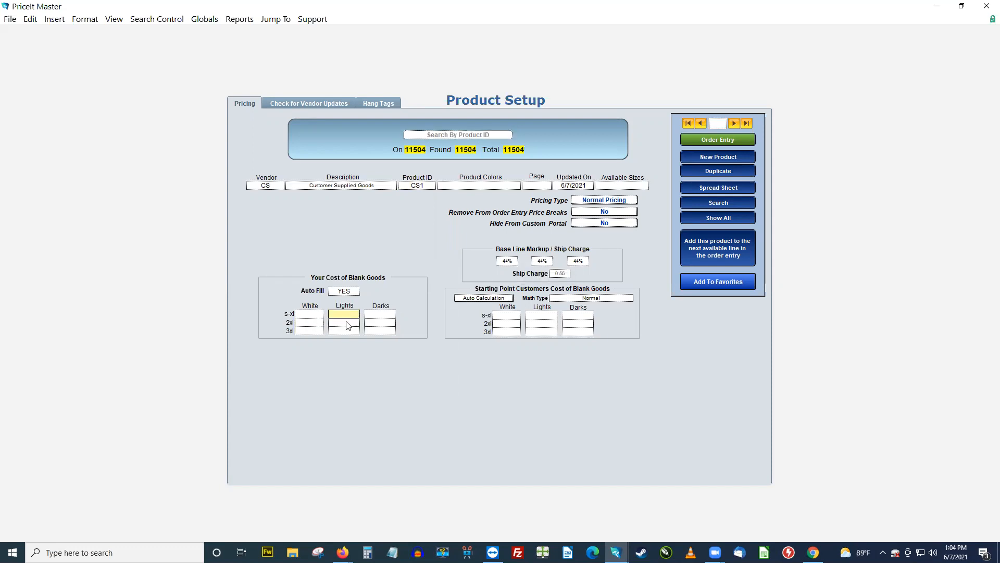
Step: Clear all three base line markup percentages of the CS1 product and set its ship charge to 0.5
left_click(515, 261)
key("Delete")
left_click(544, 262)
left_click(576, 261)
key("Delete")
left_click(567, 276)
key("Delete")
left_click(629, 272)
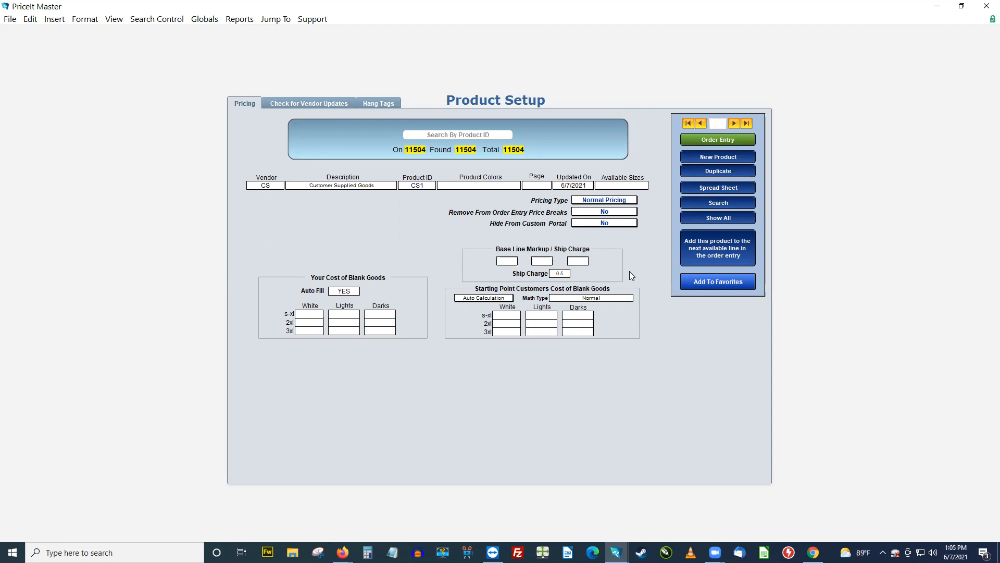
Step: Return to order entry and add product CS1 on line 1 of the estimate
left_click(706, 138)
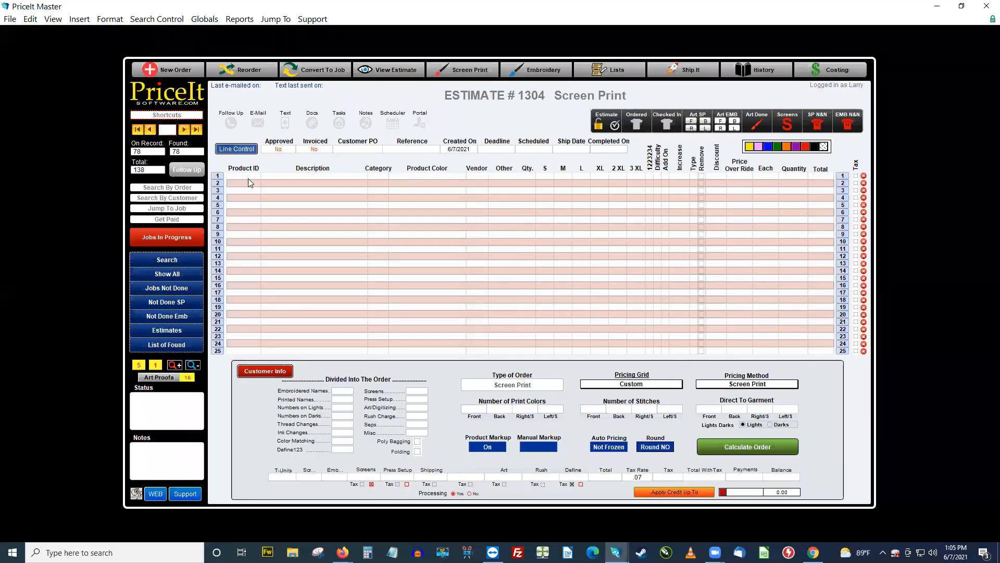
left_click(249, 177)
left_click(249, 178)
type("CS1")
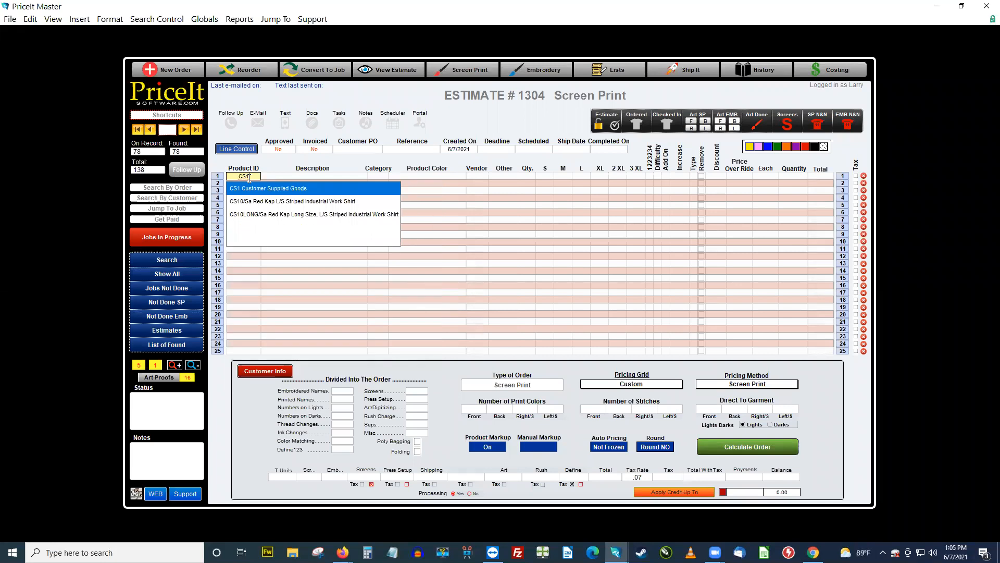
key("Tab")
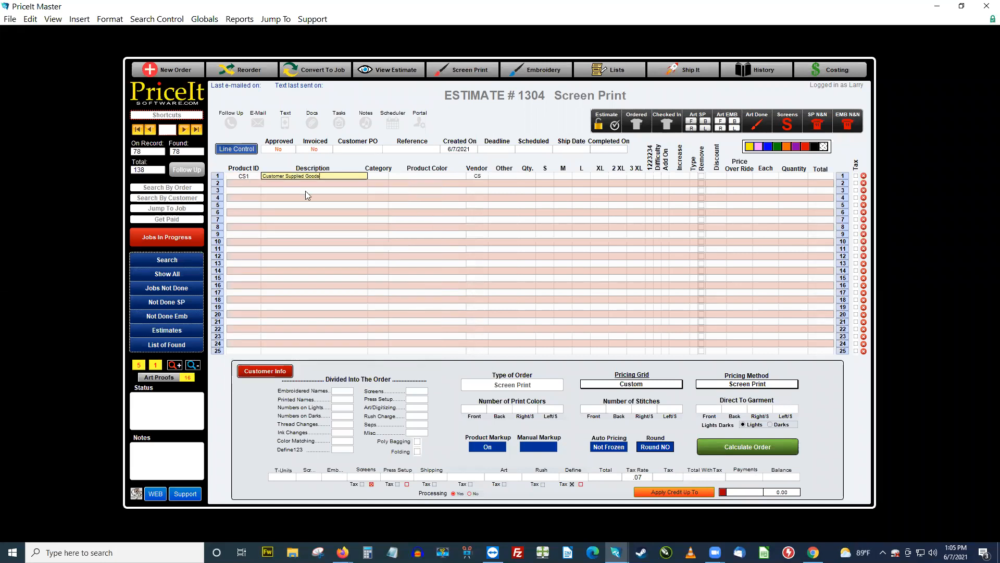
Step: Set line 1's category to Dark's and its product color to Black
left_click(387, 176)
left_click(379, 225)
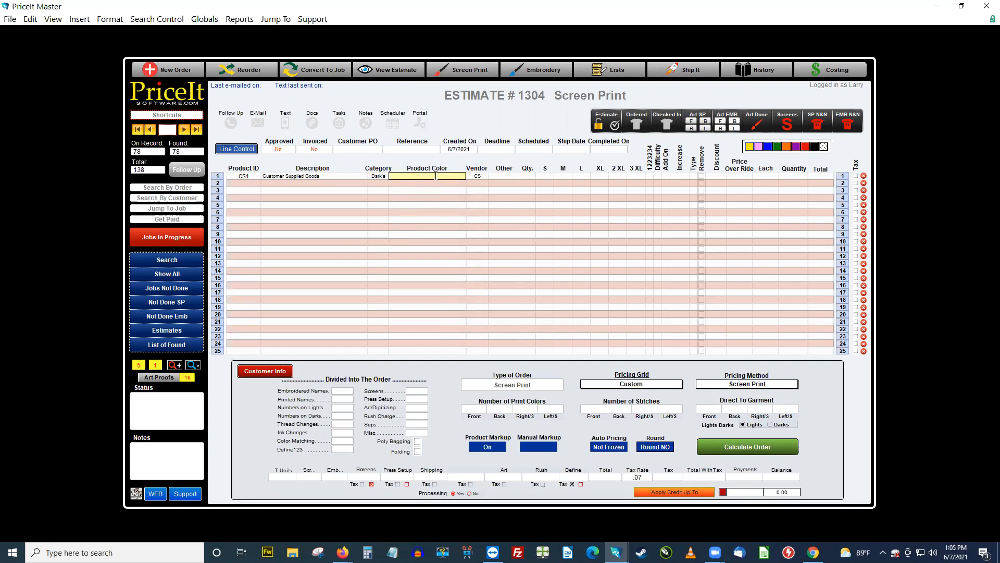
type("Black")
left_click(518, 116)
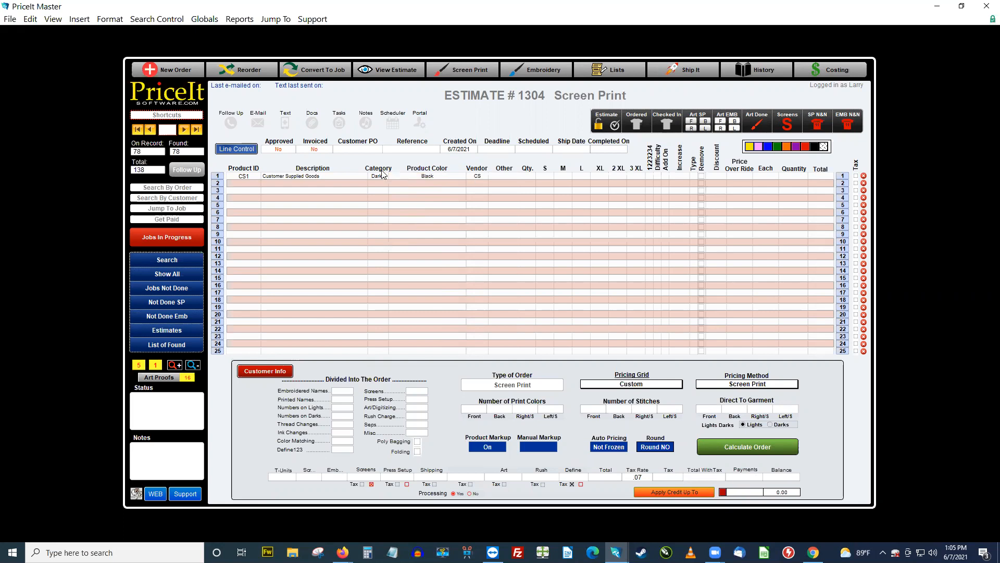
Step: Append "- POLOS" to line 1's description and format the whole description in bold red
left_click(348, 176)
type("- POLOS")
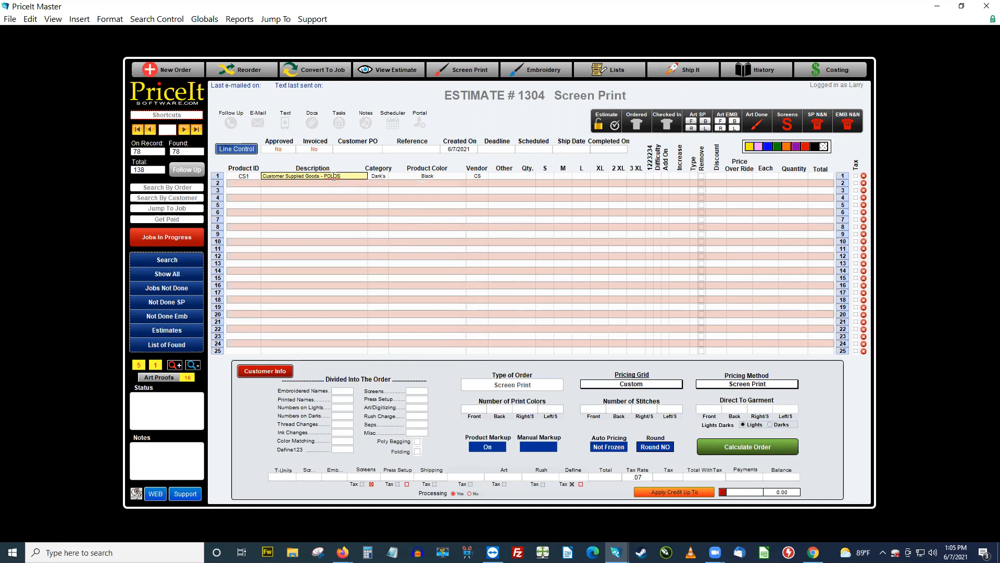
left_click_drag(344, 175, 262, 176)
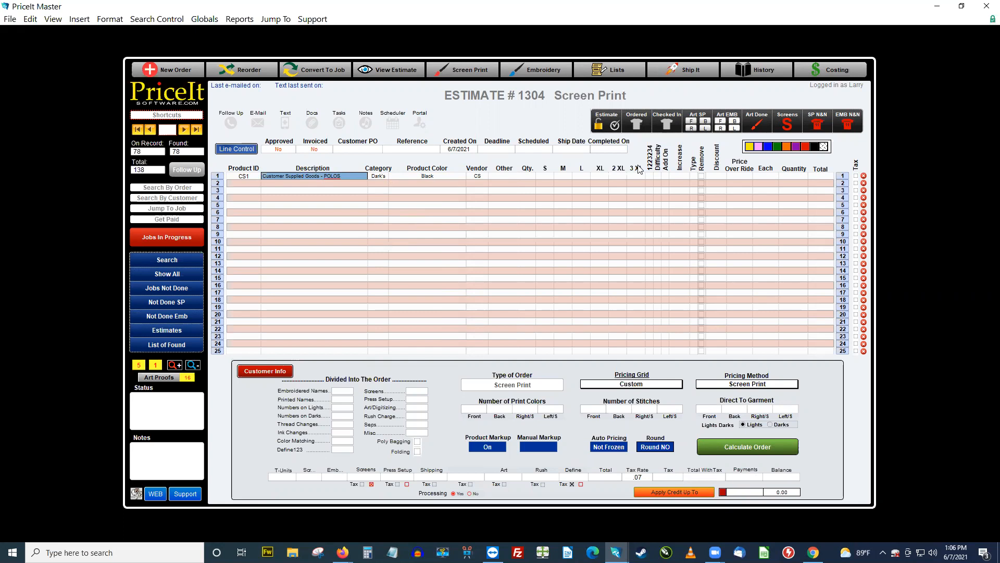
left_click(329, 174)
left_click_drag(360, 177, 267, 173)
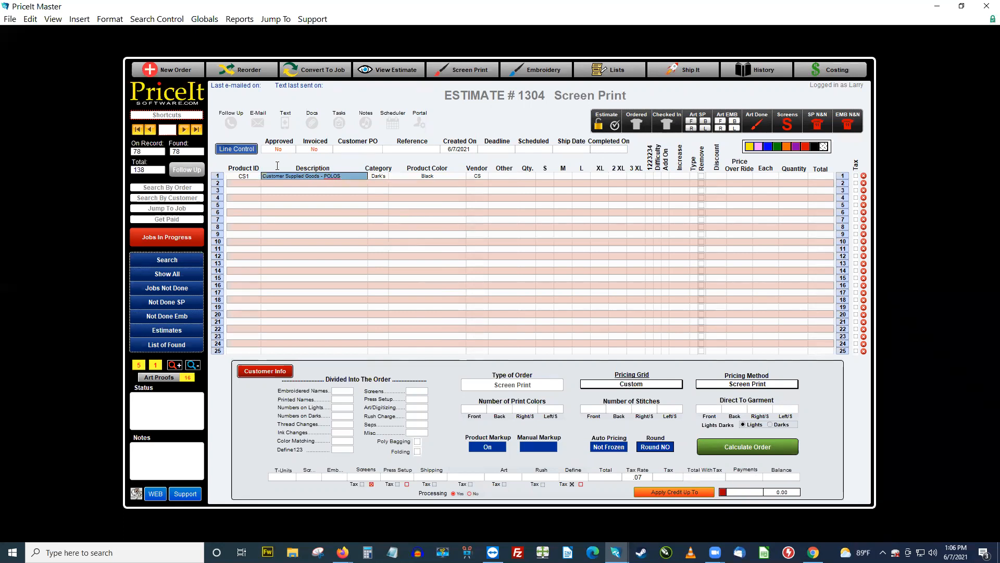
left_click(806, 148)
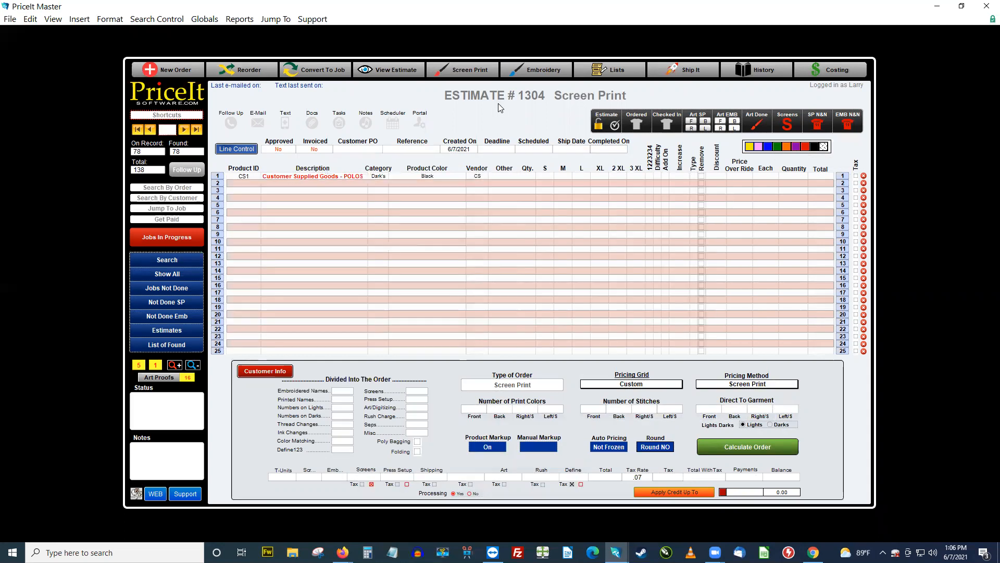
Step: Enter a quantity of 24 for the customer supplied goods on line 1
left_click(528, 176)
type("24")
key("Return")
Step: Exclude vendor CS from purchasing reports in the program's product default settings, and return to the estimate
left_click(182, 116)
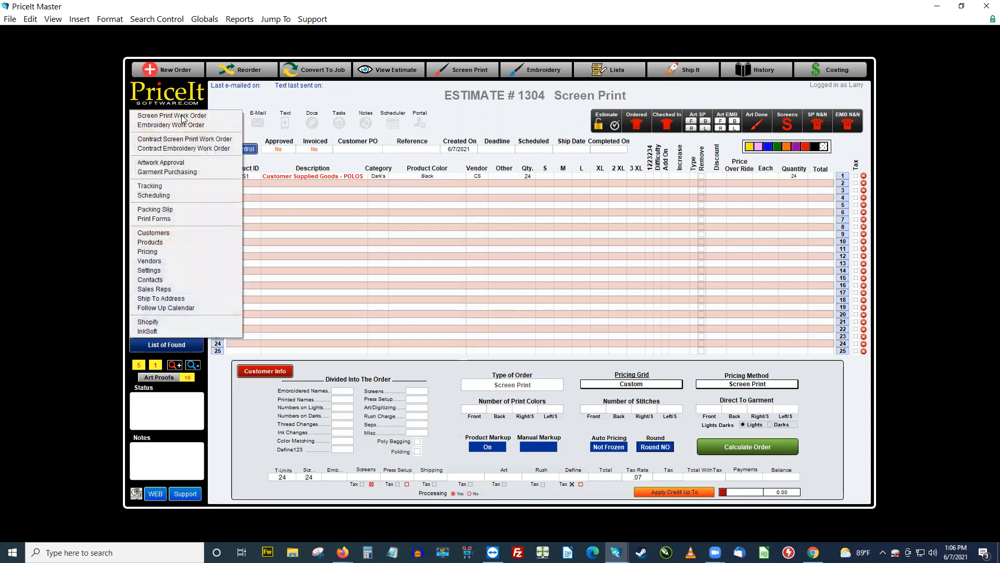
left_click(181, 270)
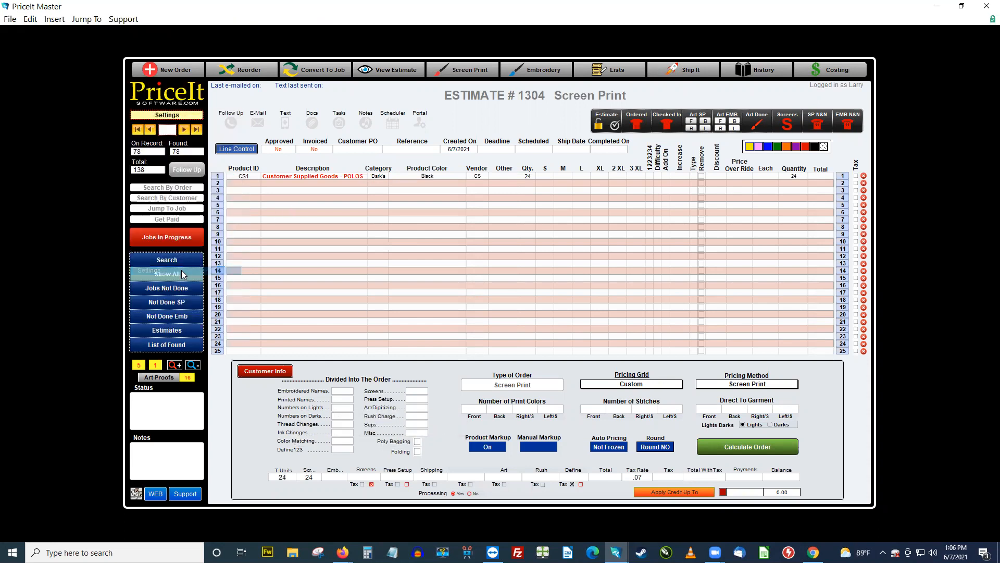
left_click(398, 130)
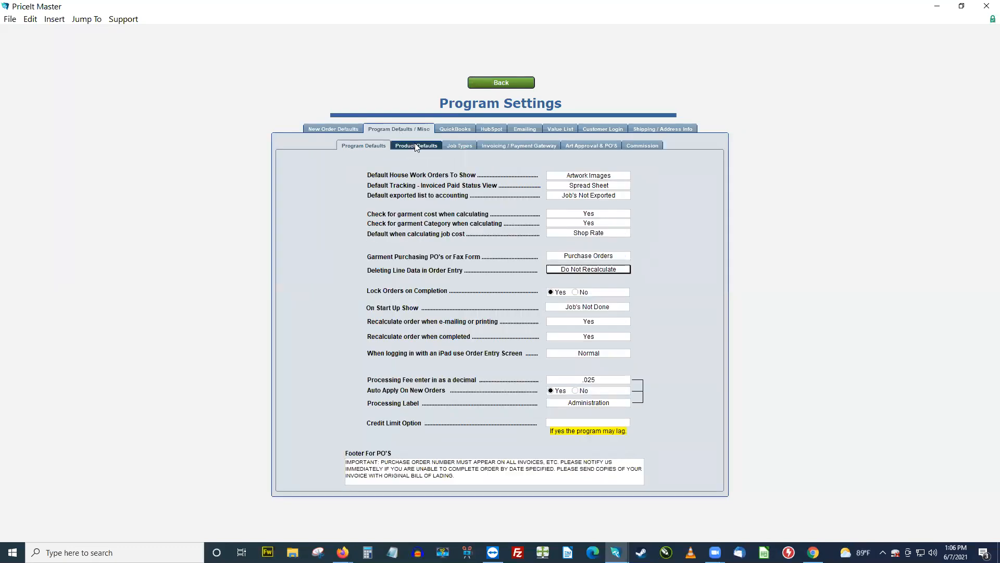
left_click(416, 146)
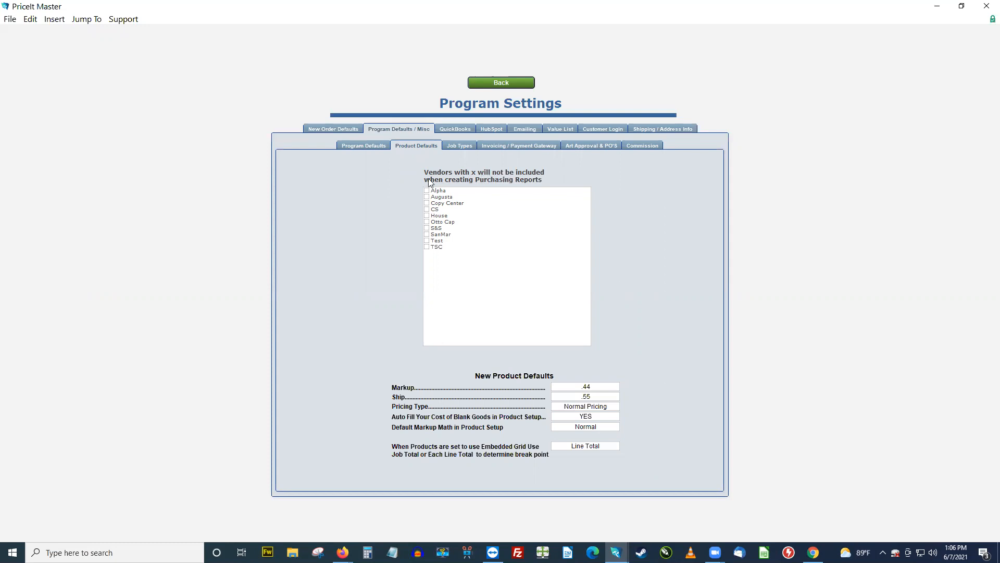
left_click(427, 209)
left_click(503, 84)
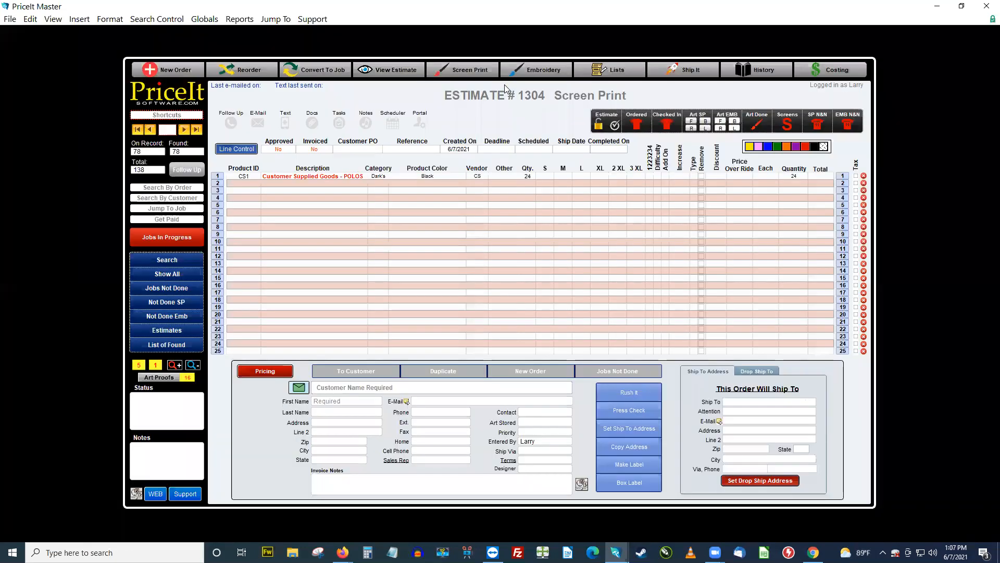